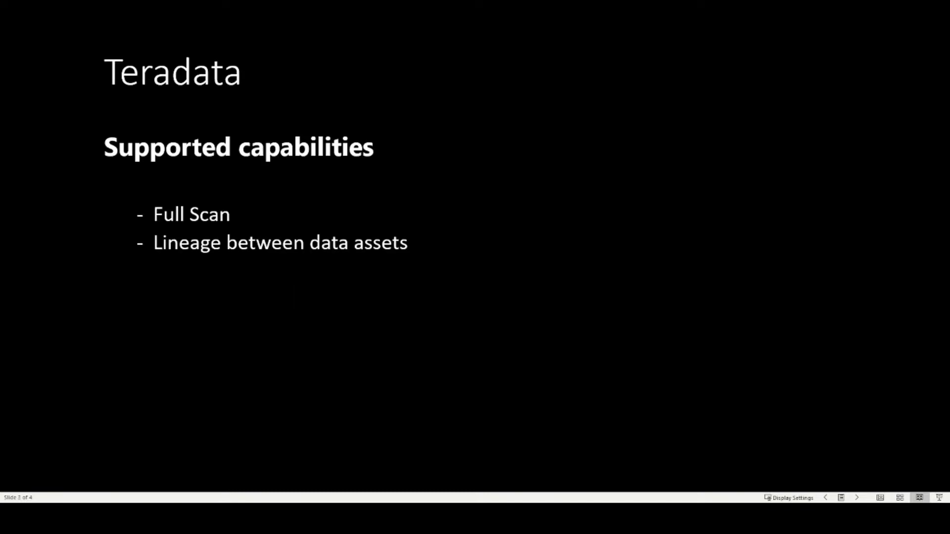
key("Right")
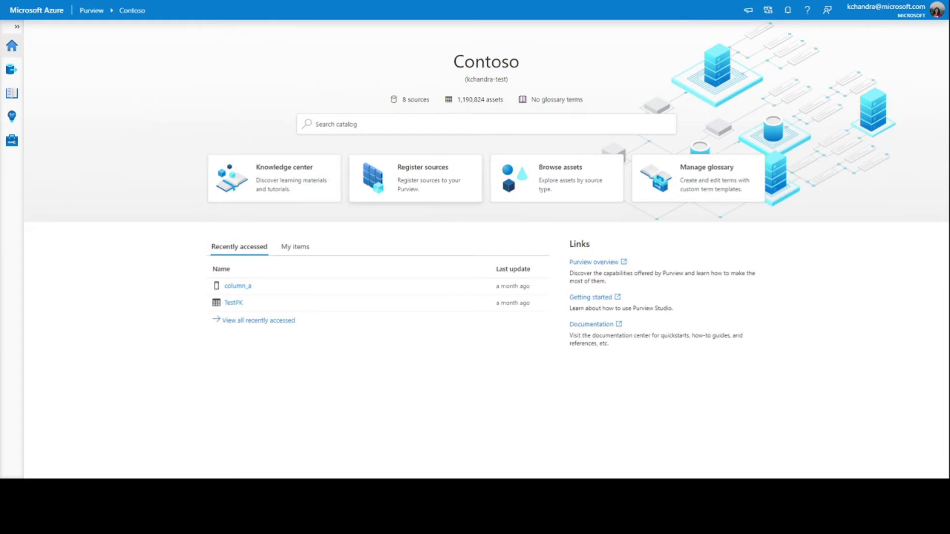
Choose the Teradata (Preview) database source type to open its registration form.
left_click(459, 191)
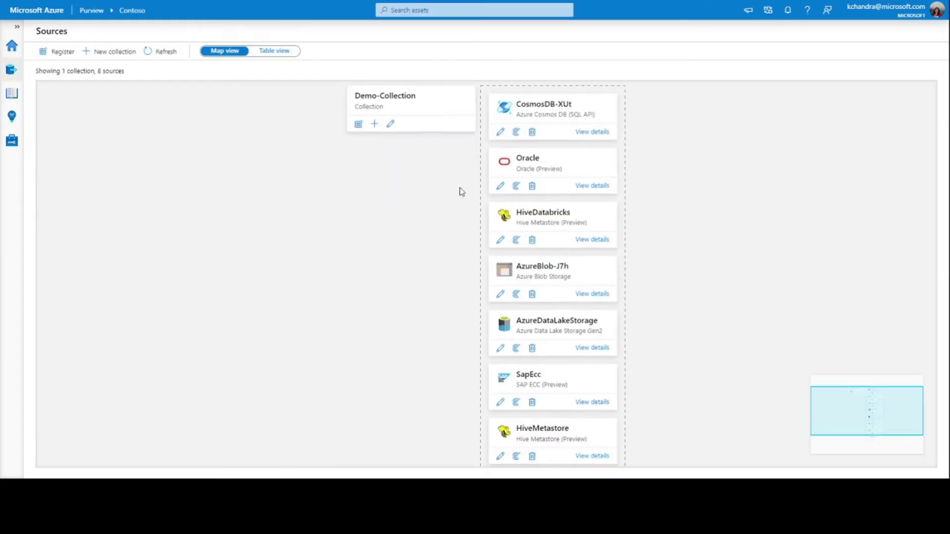
left_click(49, 54)
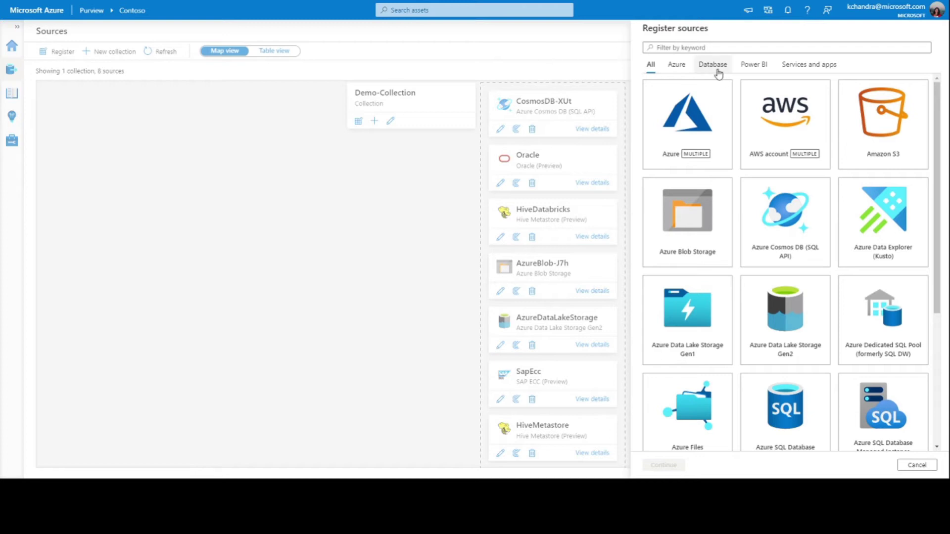
left_click(719, 74)
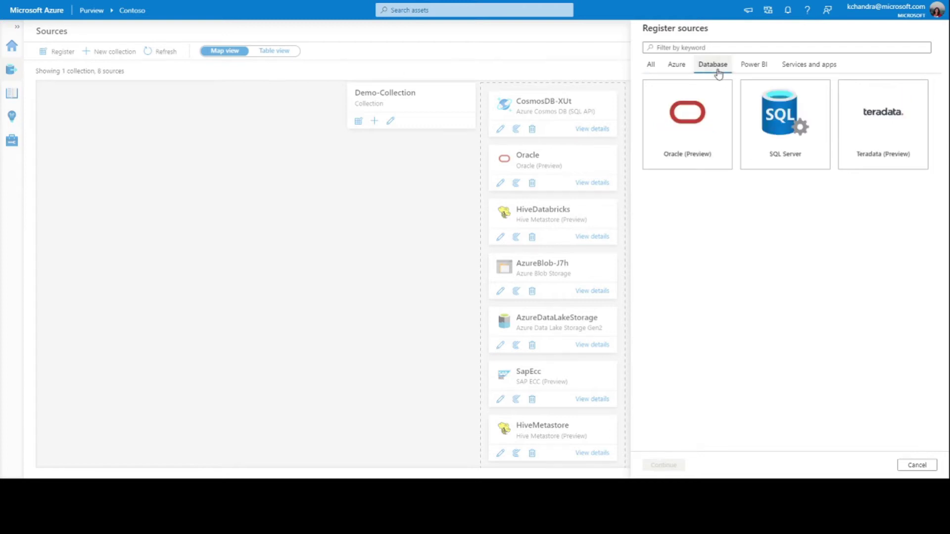
left_click(890, 142)
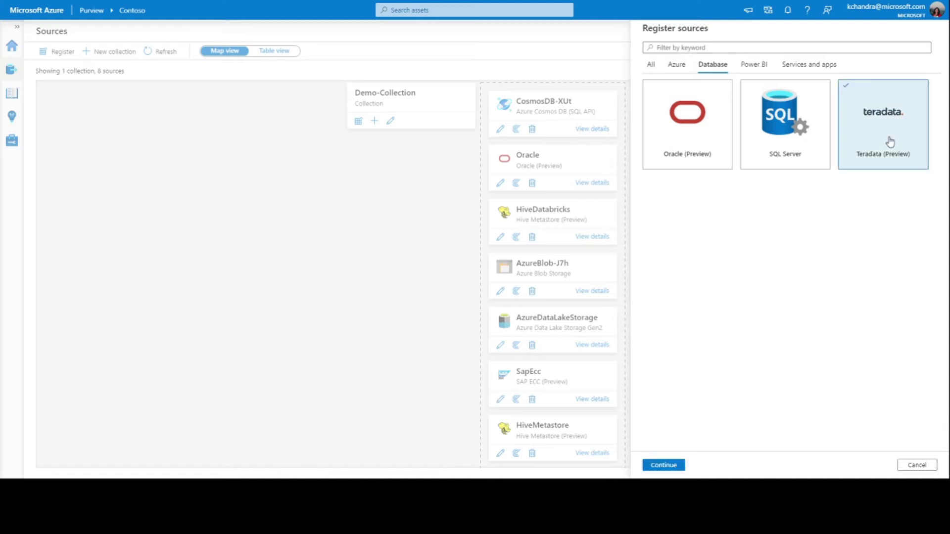
left_click(663, 468)
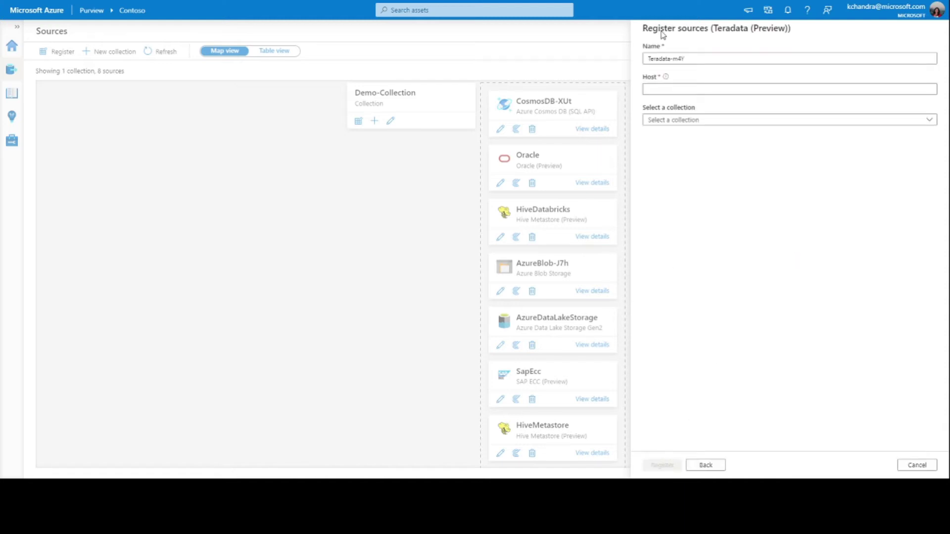
Register source Teradata-Demo with host 153.64.73.15 in Demo-Collection.
left_click(678, 59)
double_click(676, 59)
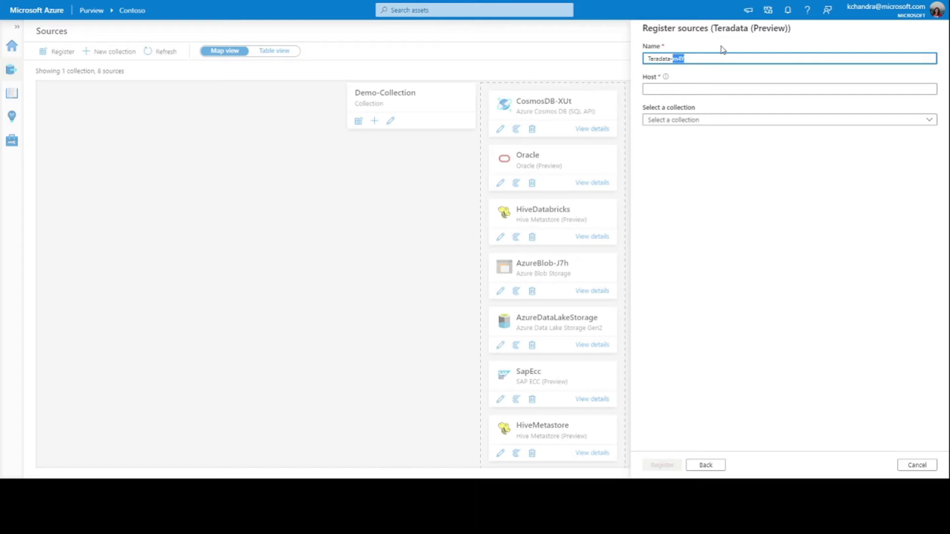
type("Demo")
mouse_move(666, 79)
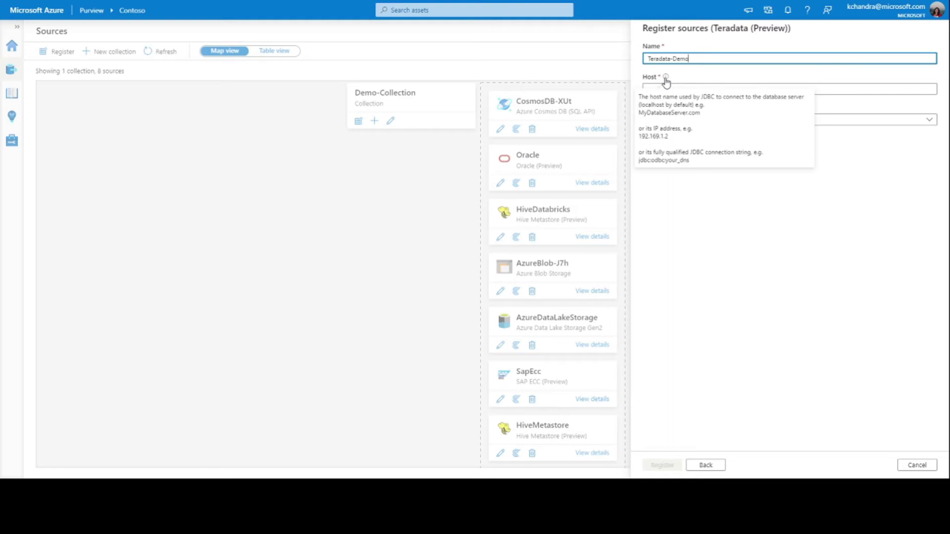
left_click(855, 91)
type("153.64.73.15")
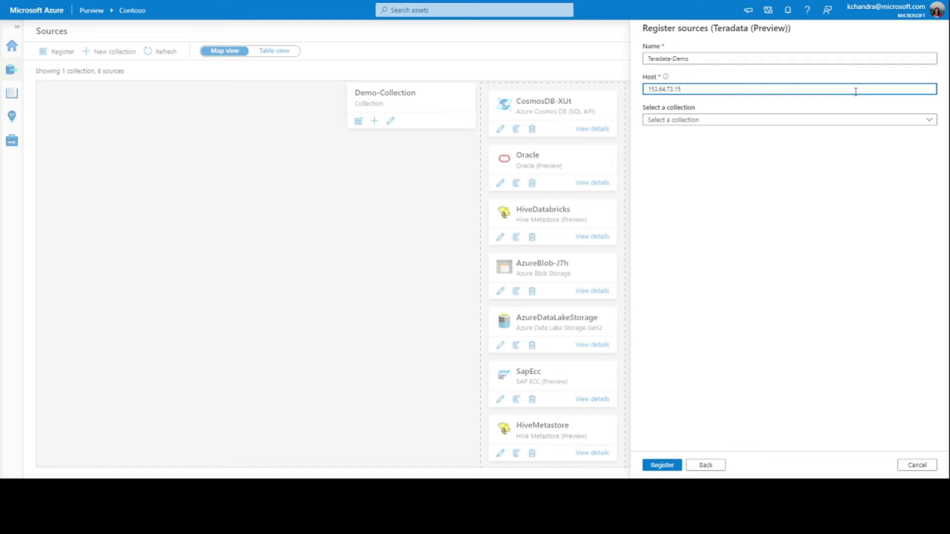
left_click(665, 128)
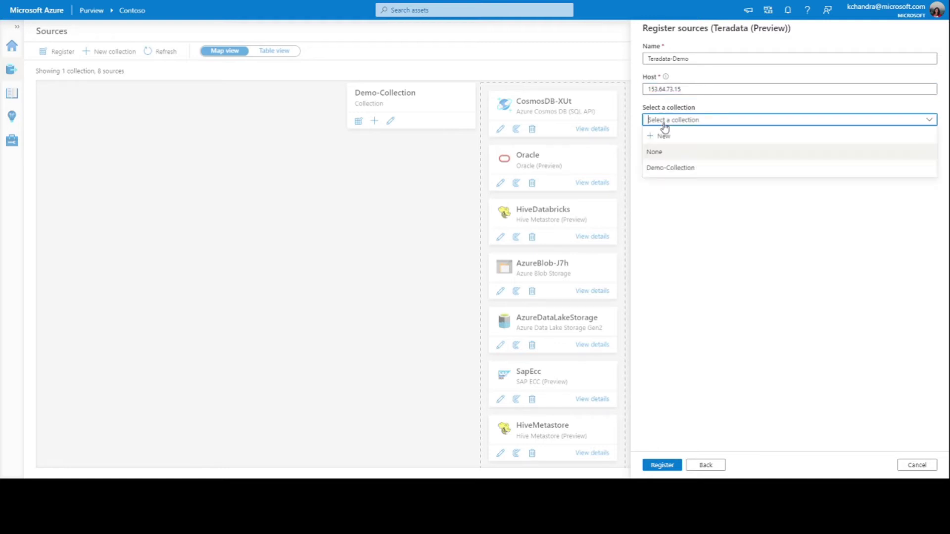
left_click(670, 168)
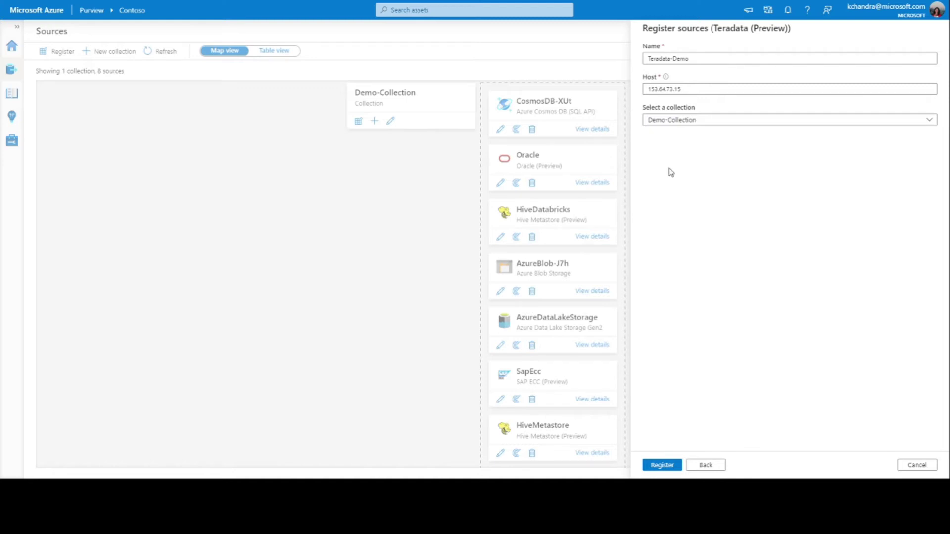
left_click(663, 467)
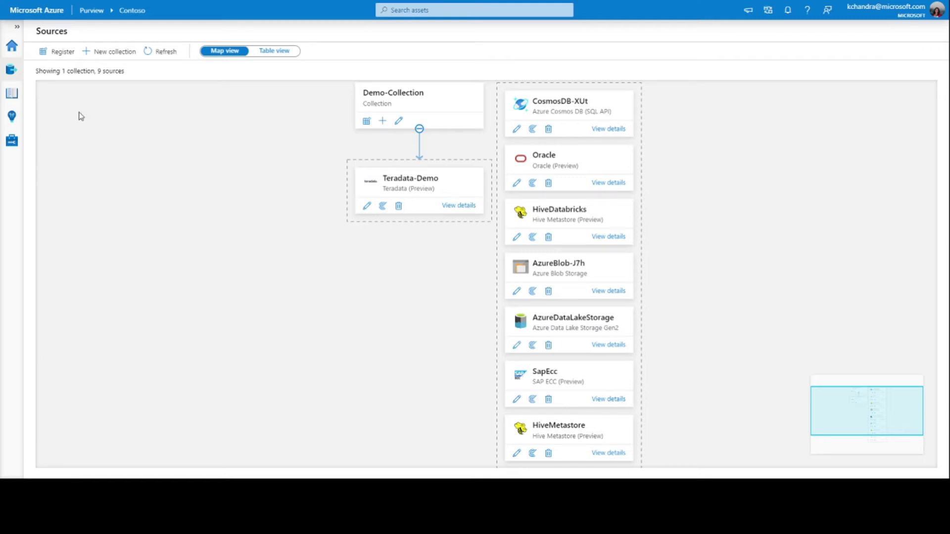
Confirm IntegrationRuntime-KZE is Running, then start a new scan on Teradata-Demo.
left_click(12, 143)
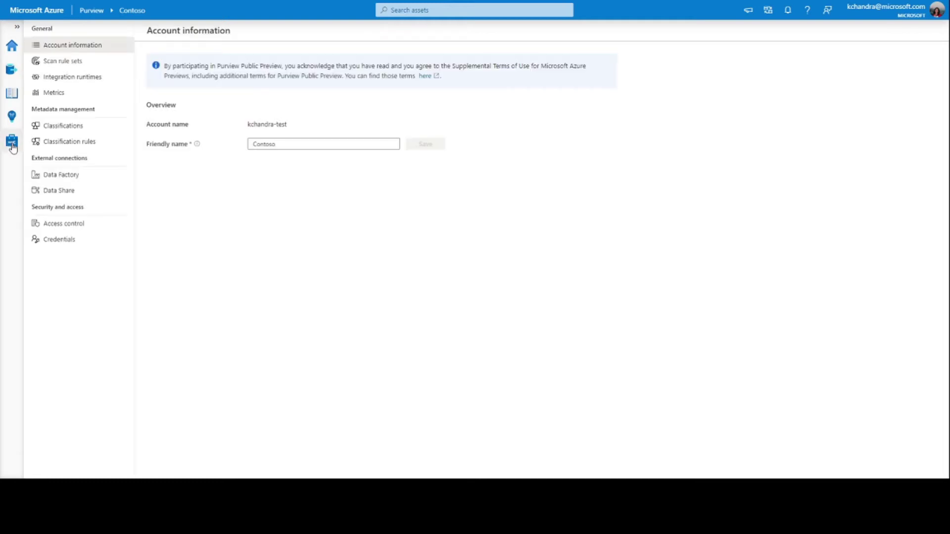
left_click(61, 82)
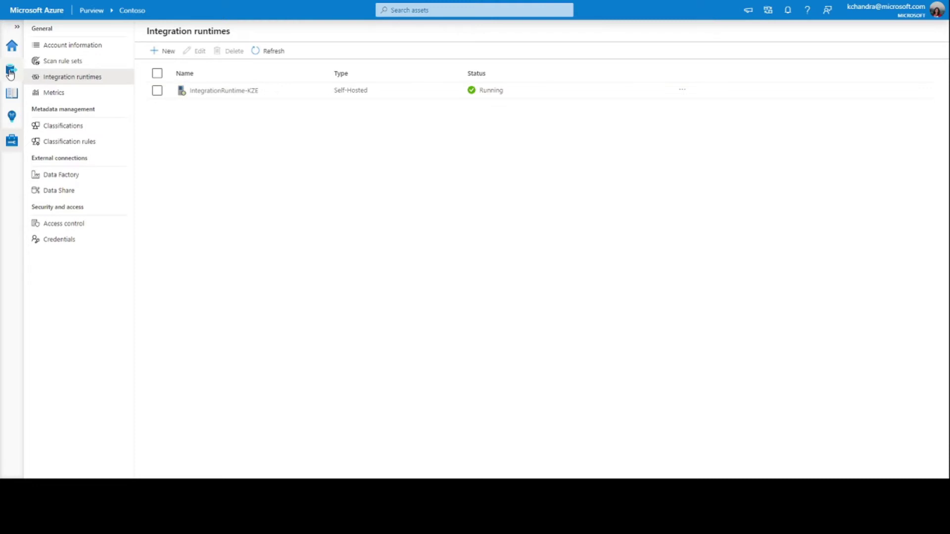
left_click(11, 73)
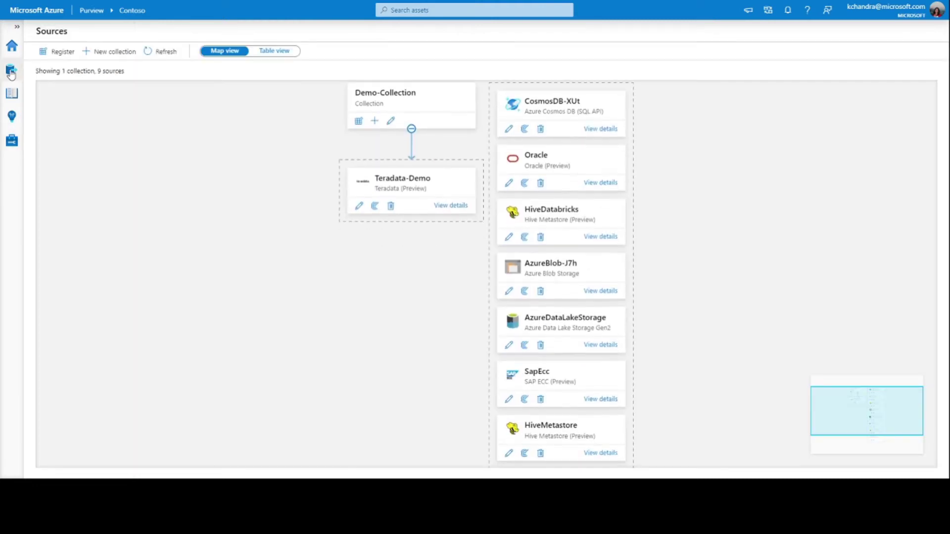
left_click(375, 206)
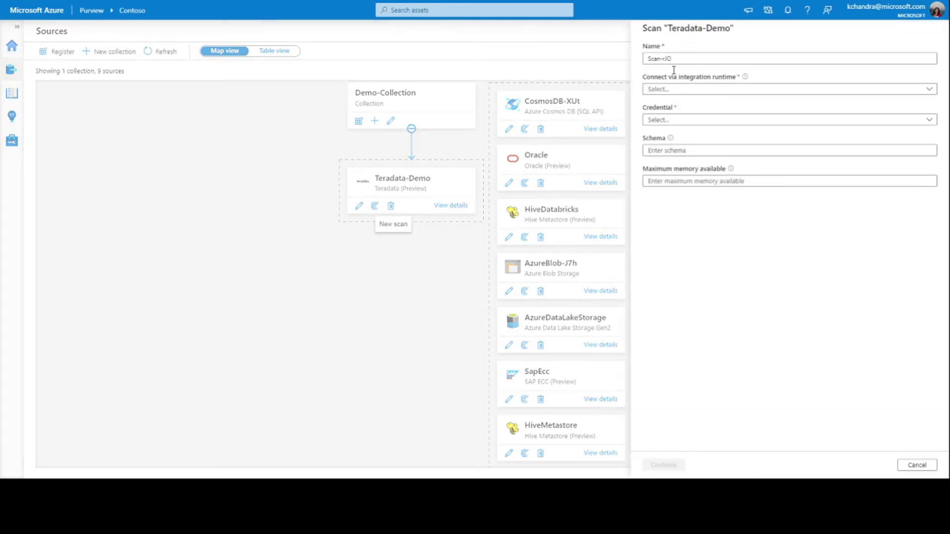
Name the scan Scan-Demo, pick IntegrationRuntime-KZE and credential-Teradata, and paste the schema name.
double_click(689, 59)
type("Demo")
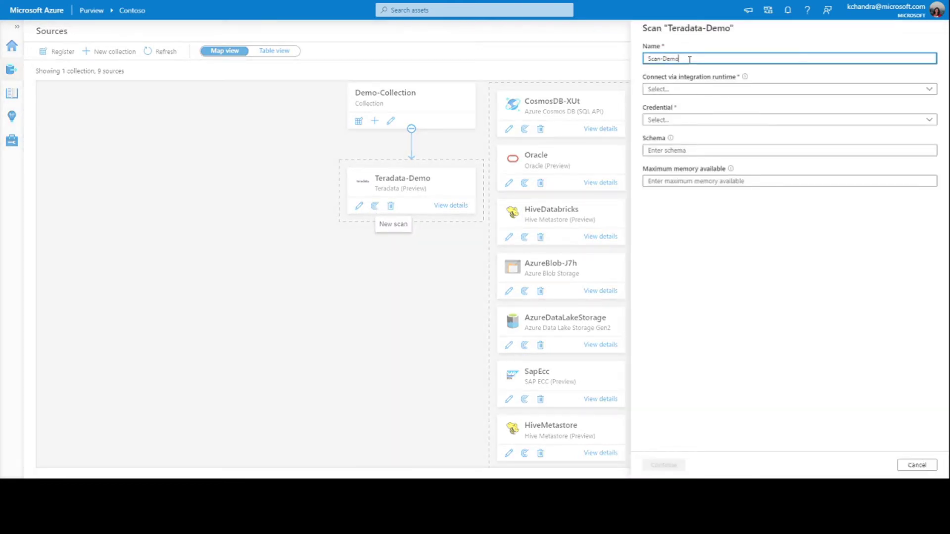
left_click(690, 90)
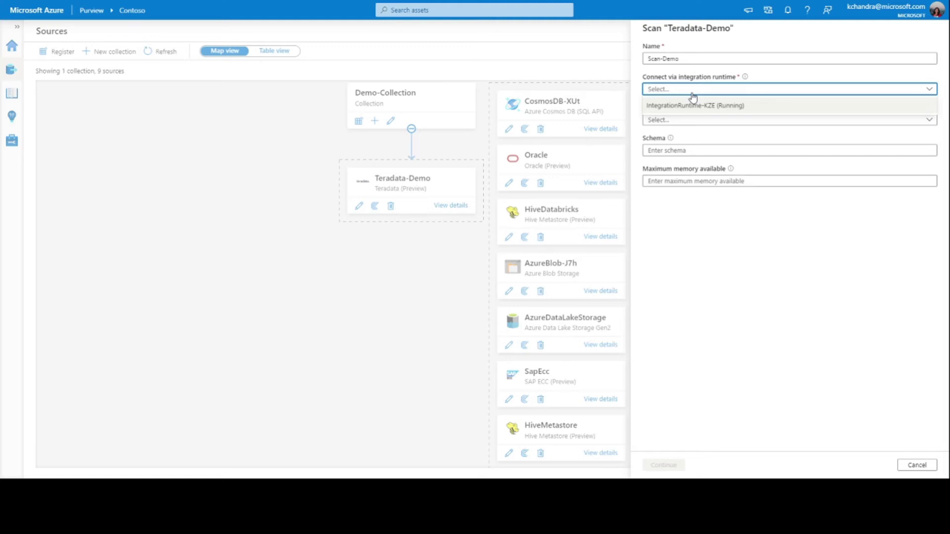
left_click(696, 109)
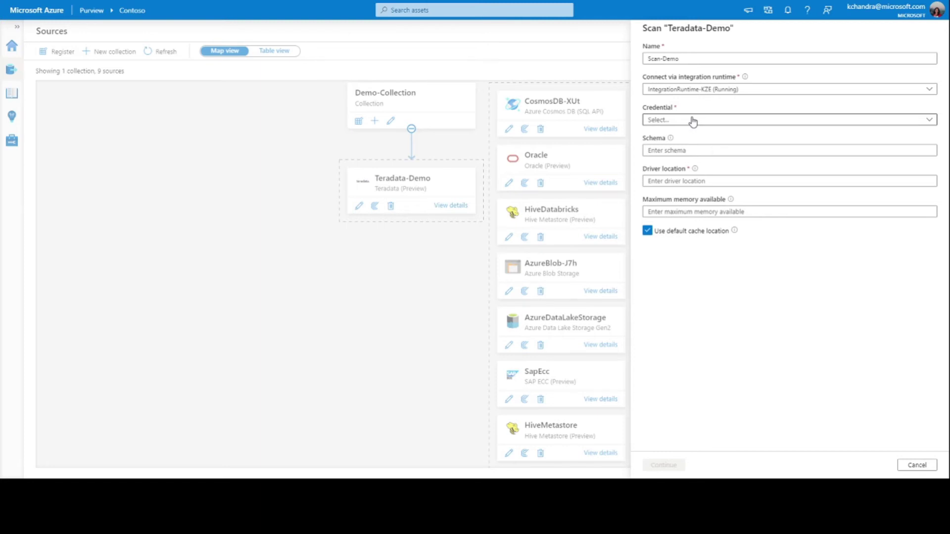
left_click(693, 120)
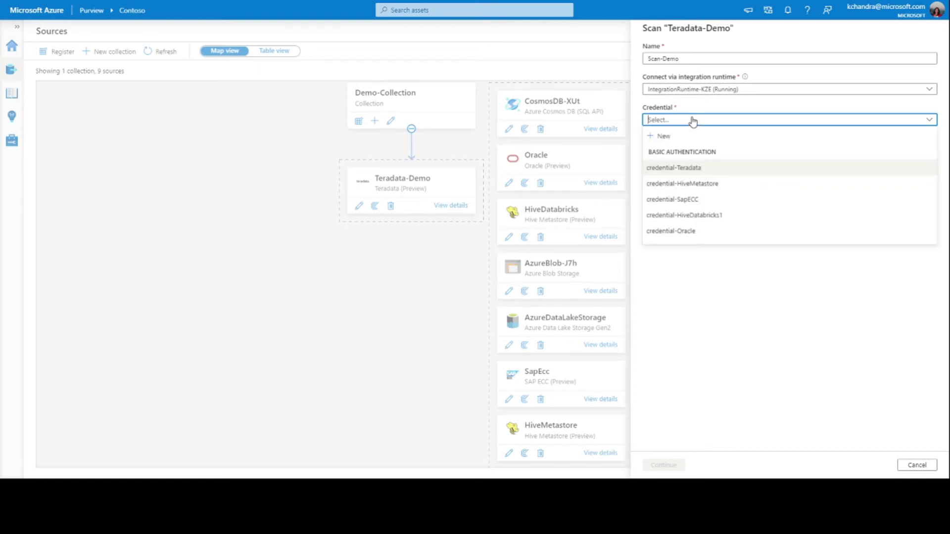
left_click(688, 170)
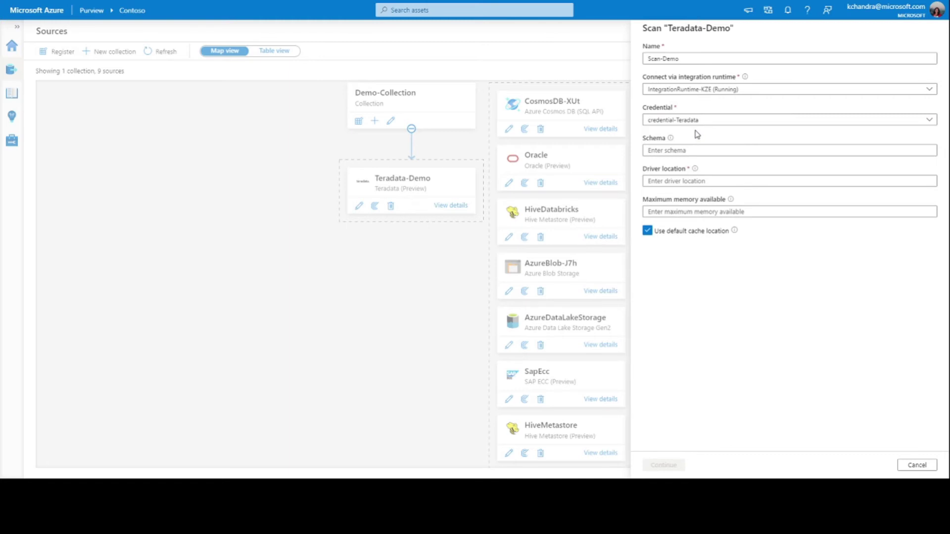
left_click(730, 150)
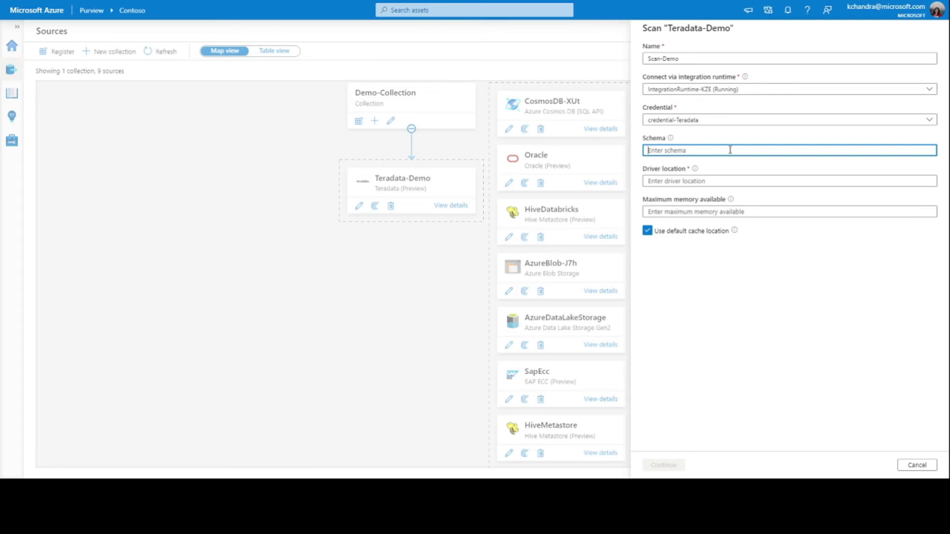
type("biazhangtest")
Clean up the Schema field so it holds only the single pasted schema name.
type("s")
key("BackSpace")
type(";")
type("biazhangtest")
type("1")
key("BackSpace")
key("BackSpace")
key("BackSpace")
key("BackSpace")
key("BackSpace")
key("BackSpace")
key("BackSpace")
key("BackSpace")
key("BackSpace")
key("BackSpace")
key("BackSpace")
key("BackSpace")
key("BackSpace")
key("BackSpace")
left_click(699, 180)
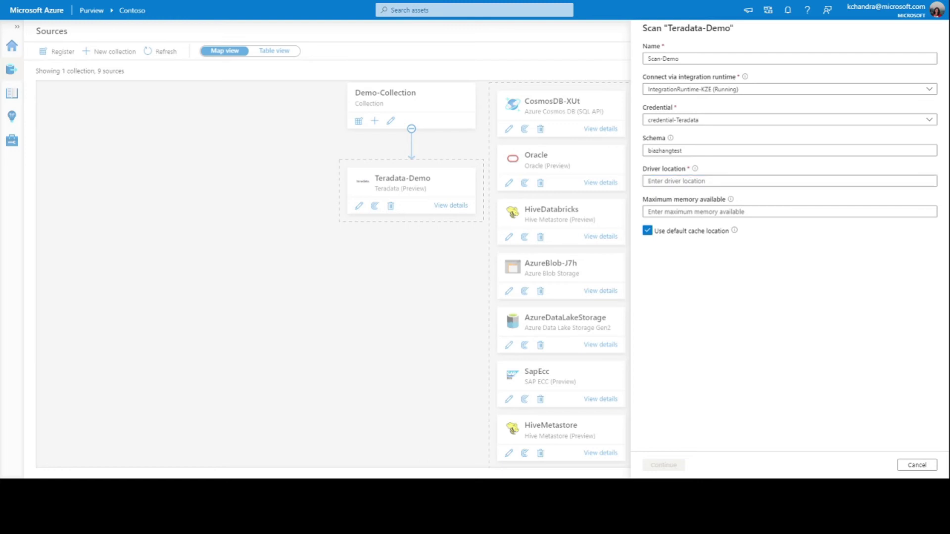
left_click(664, 181)
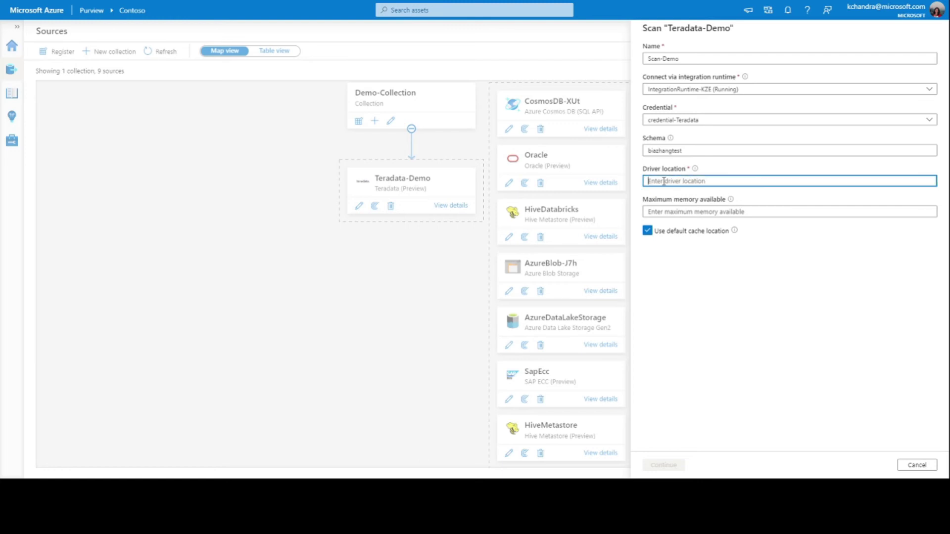
Set the driver location to D:\Drivers and maximum memory to 16.
type("D:\\Drivers")
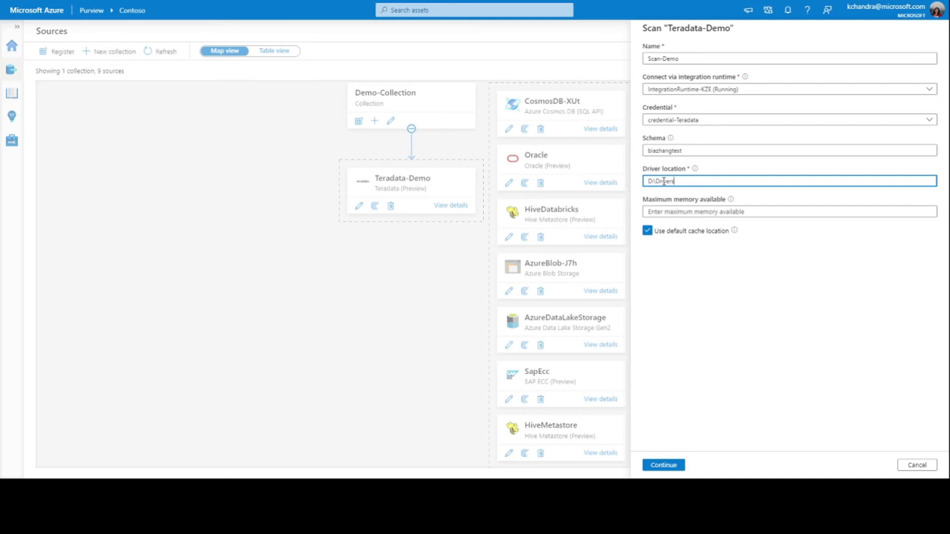
left_click(666, 212)
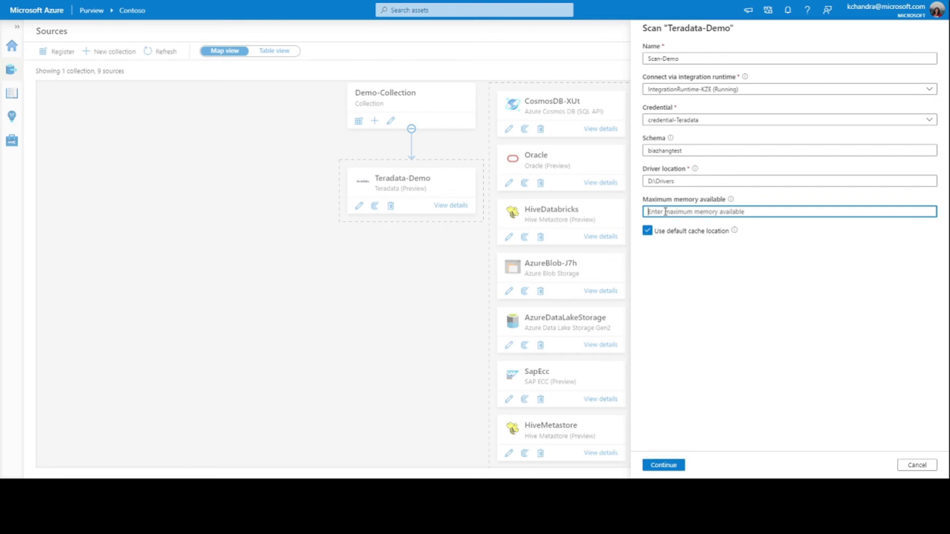
type("16")
left_click(652, 251)
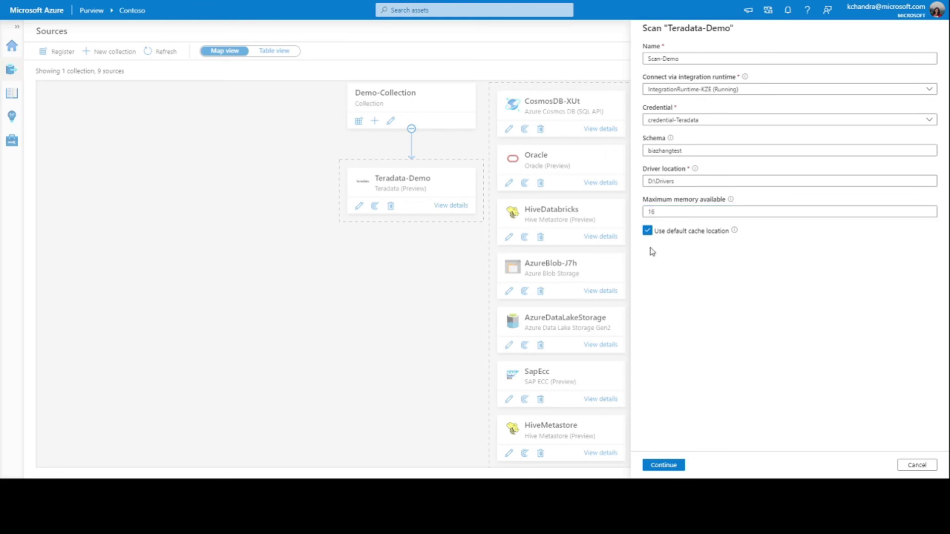
Keep 'Use default cache location' checked and continue to the scan trigger.
mouse_move(734, 233)
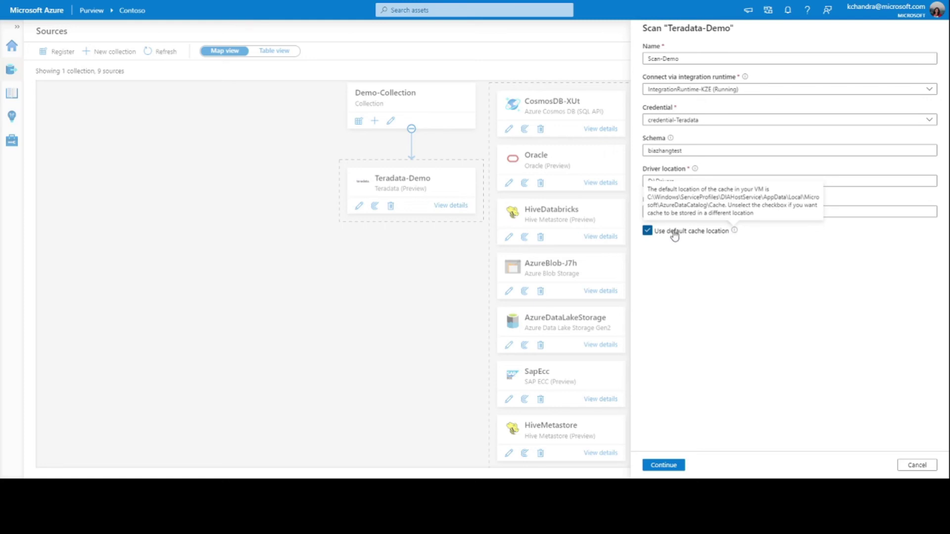
left_click(649, 231)
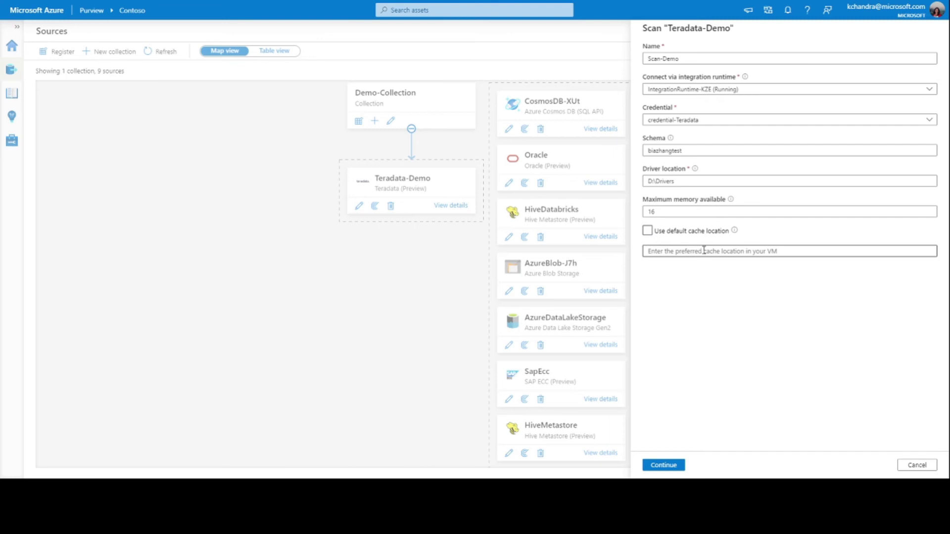
left_click(649, 232)
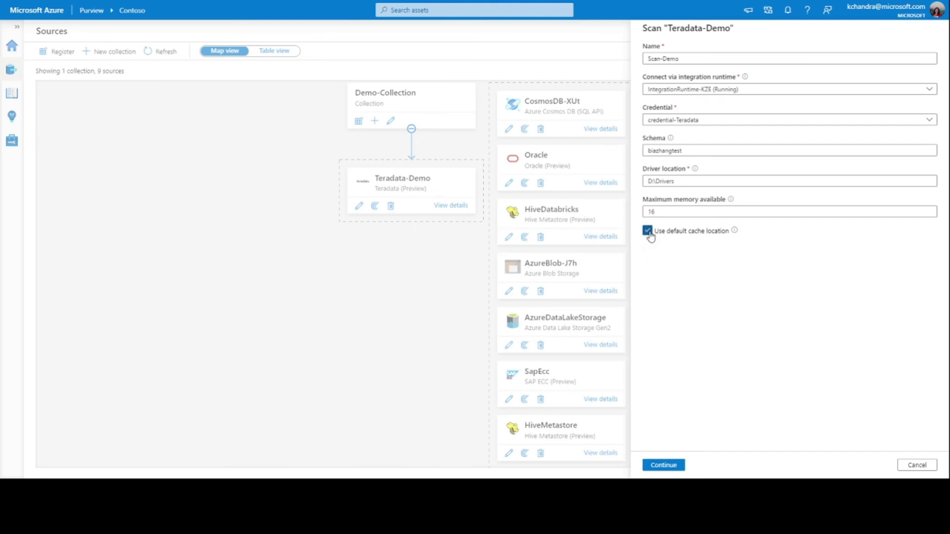
left_click(664, 465)
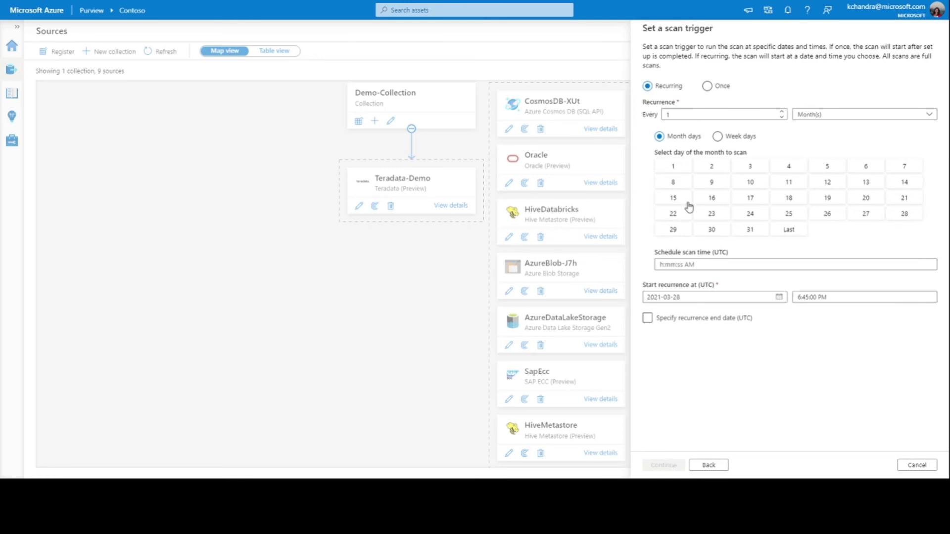
Set Scan-Demo's trigger to Once, then save and run it.
left_click(707, 86)
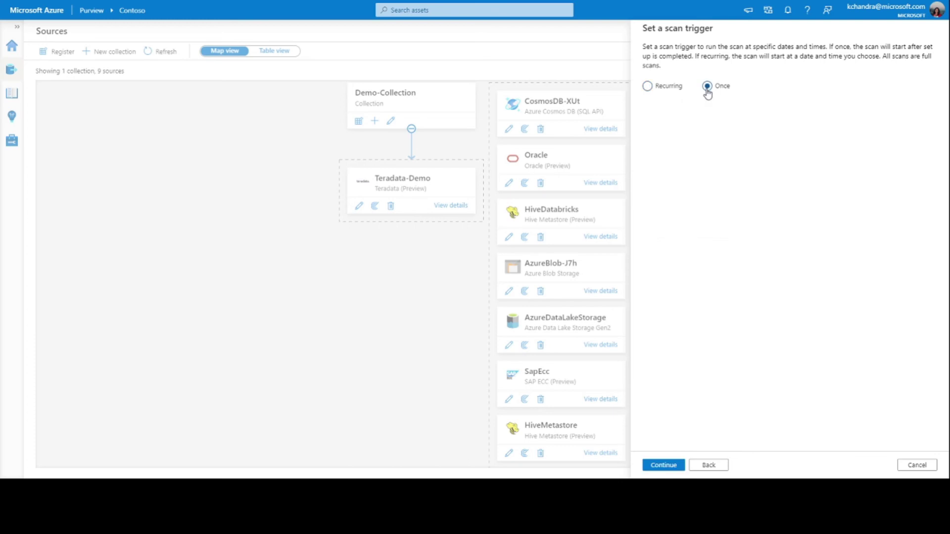
left_click(658, 468)
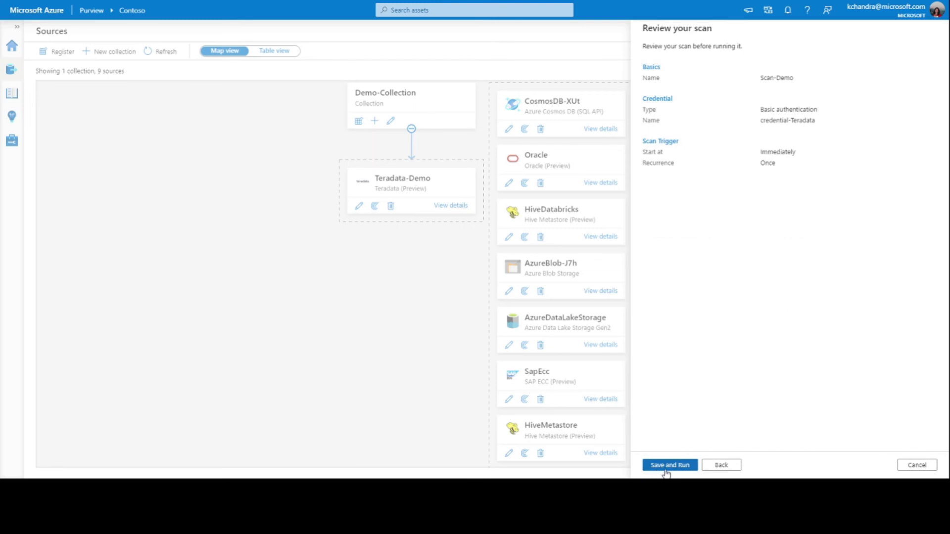
left_click(667, 467)
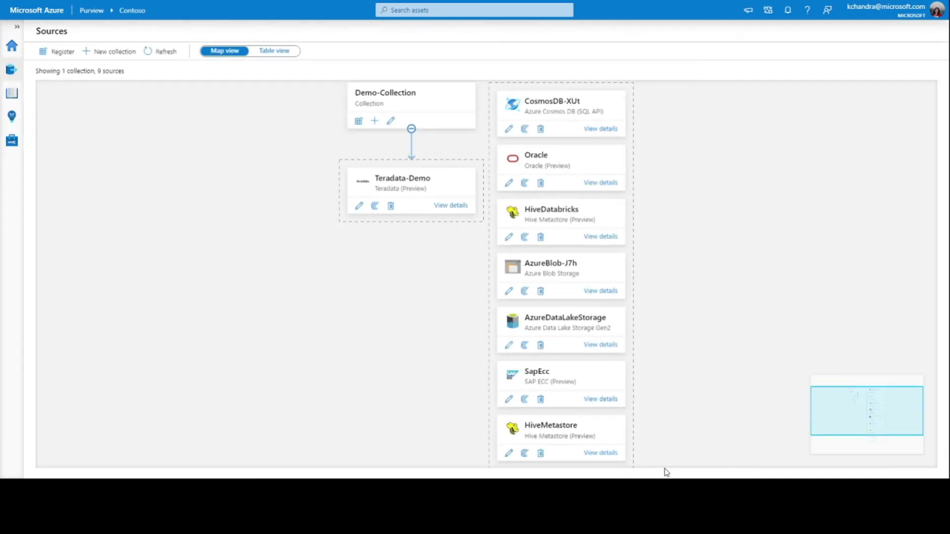
Review Scan-Teradata's completed run with 33 discovered assets, then return to the home page.
scroll(653, 335, "down", 3)
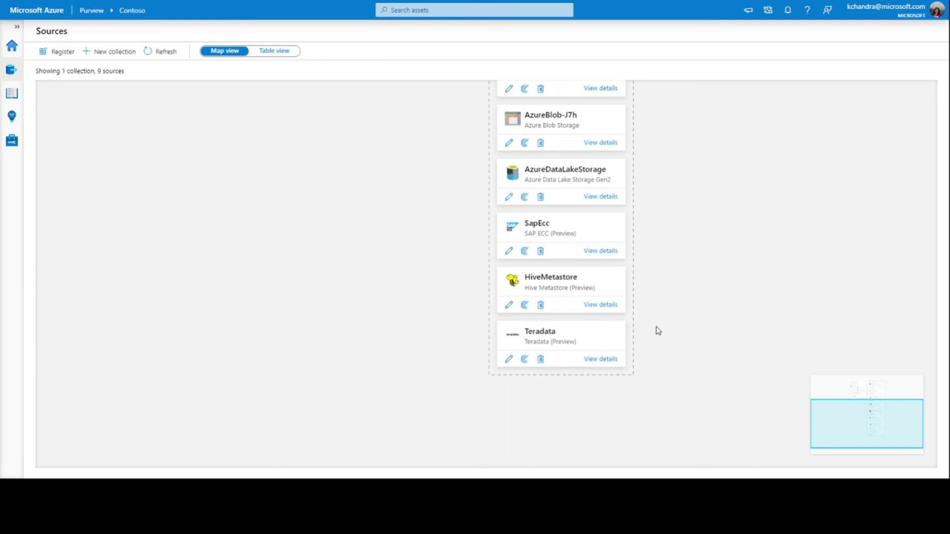
left_click(606, 363)
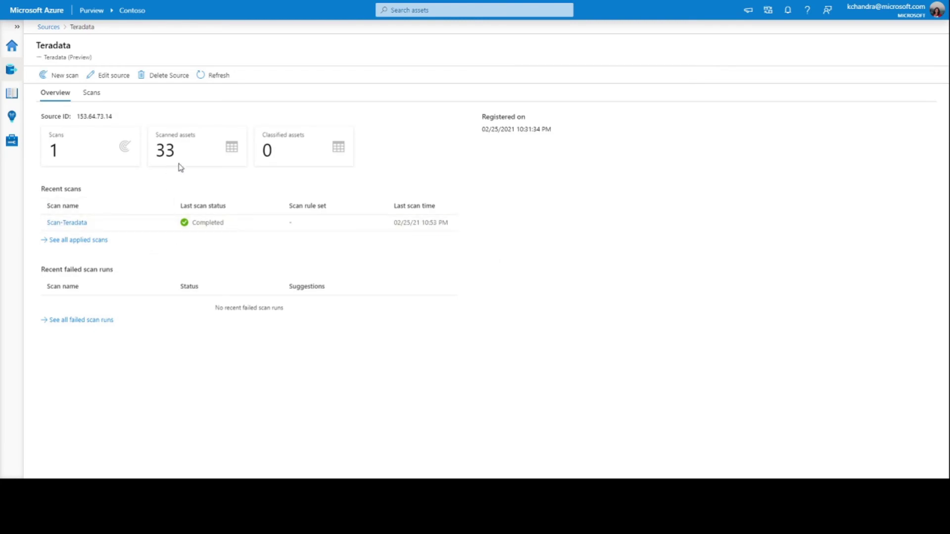
left_click(78, 226)
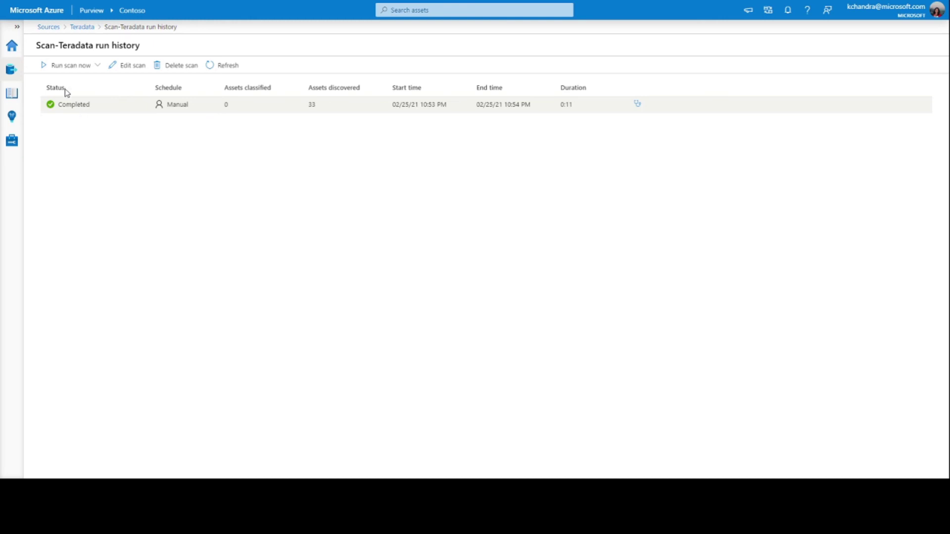
left_click(12, 46)
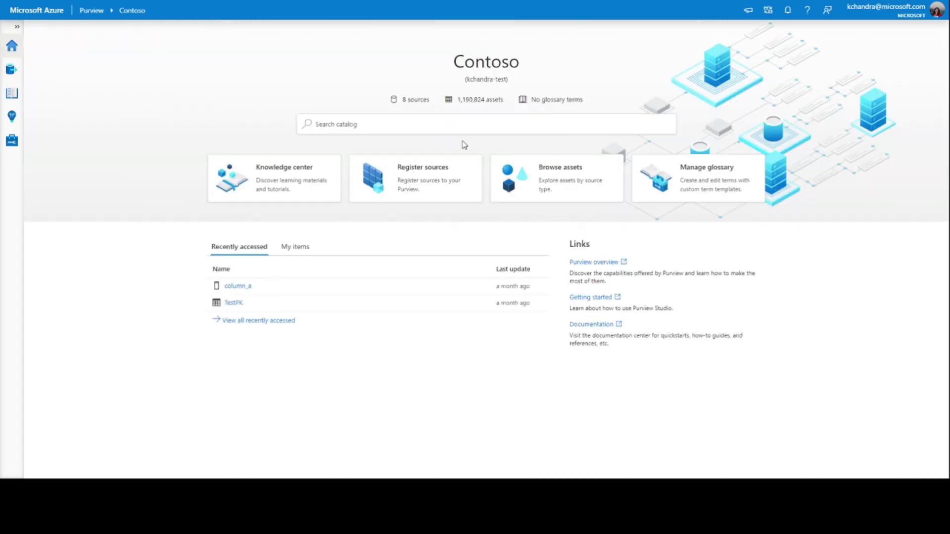
left_click(527, 183)
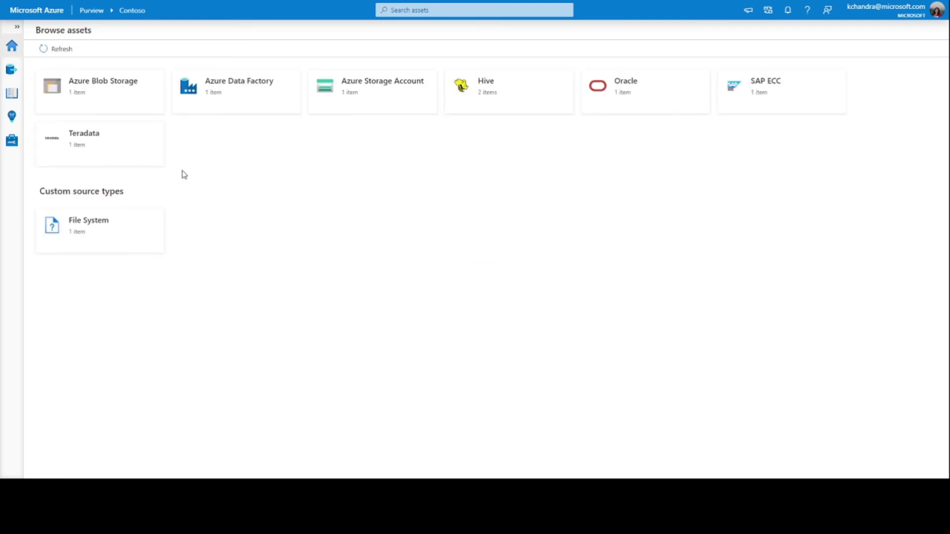
left_click(84, 143)
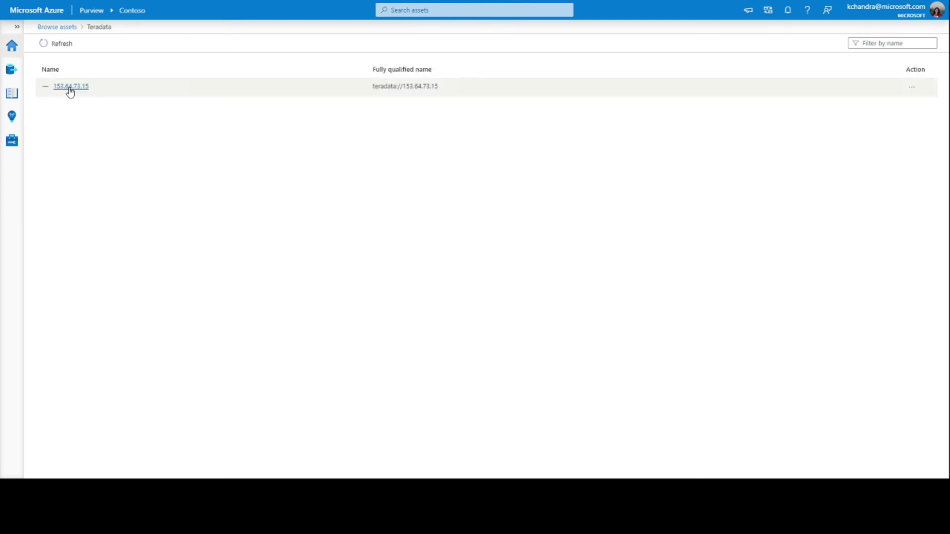
left_click(69, 87)
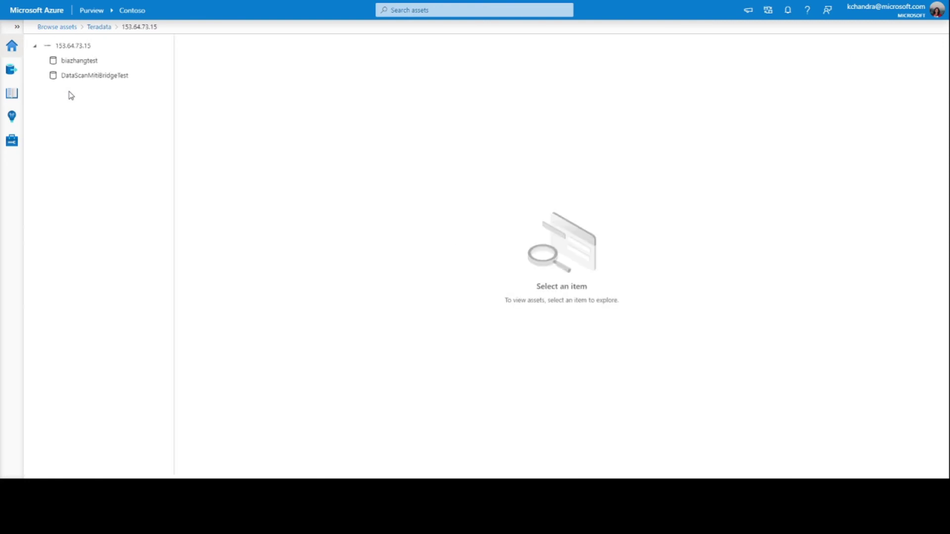
left_click(80, 62)
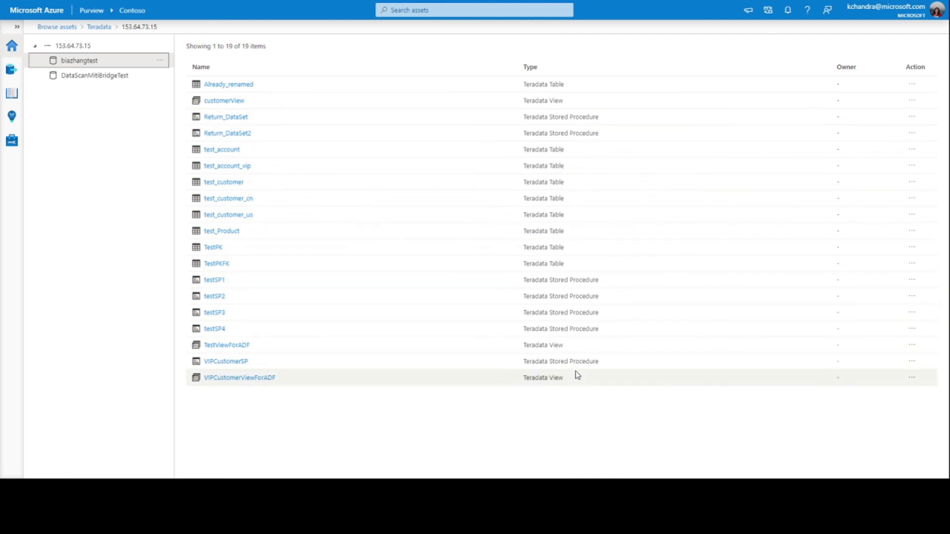
Filter catalog search results to Teradata assets in the biazhangtest database (20 assets) and open TestPKFK.
left_click(396, 10)
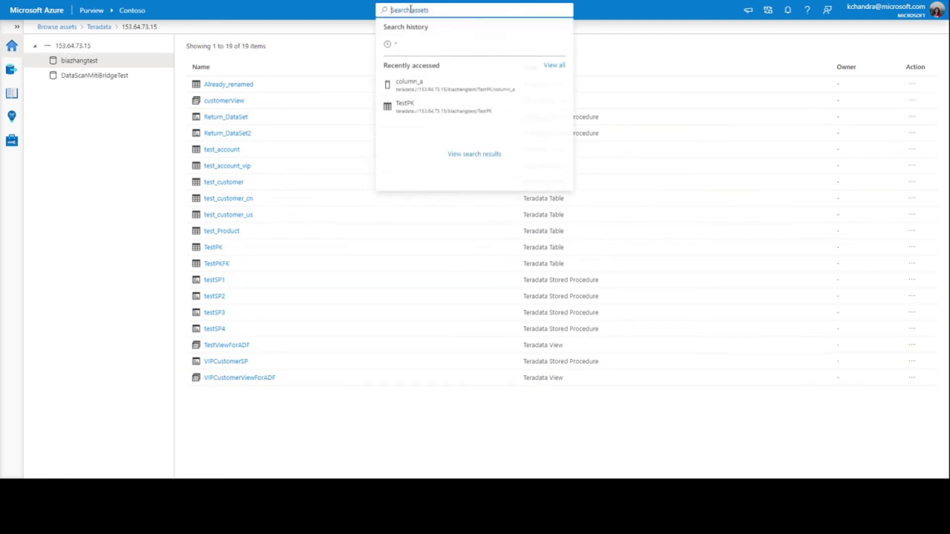
left_click(465, 157)
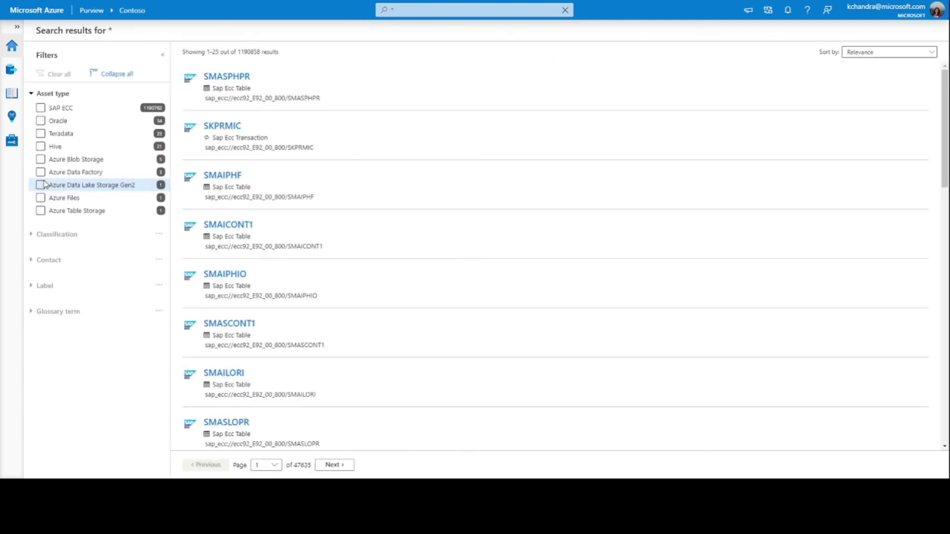
left_click(41, 134)
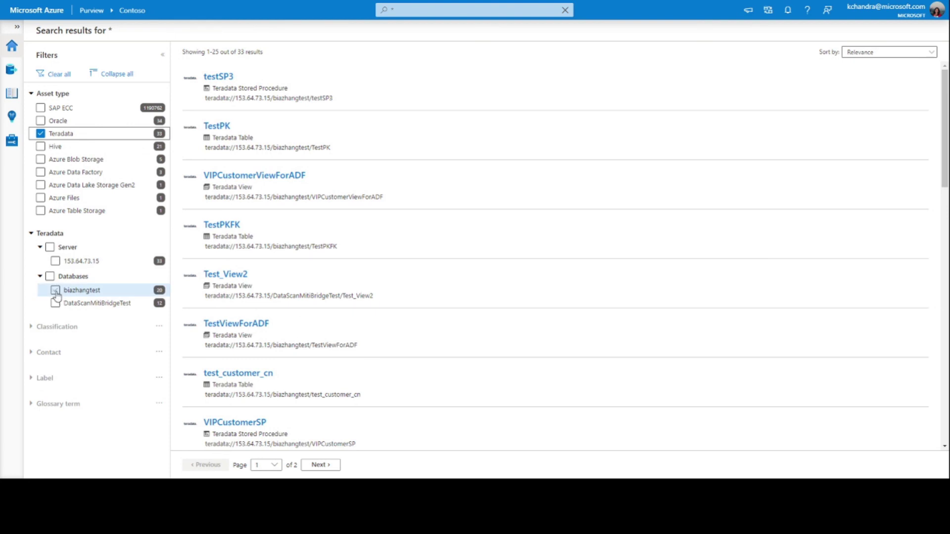
left_click(56, 291)
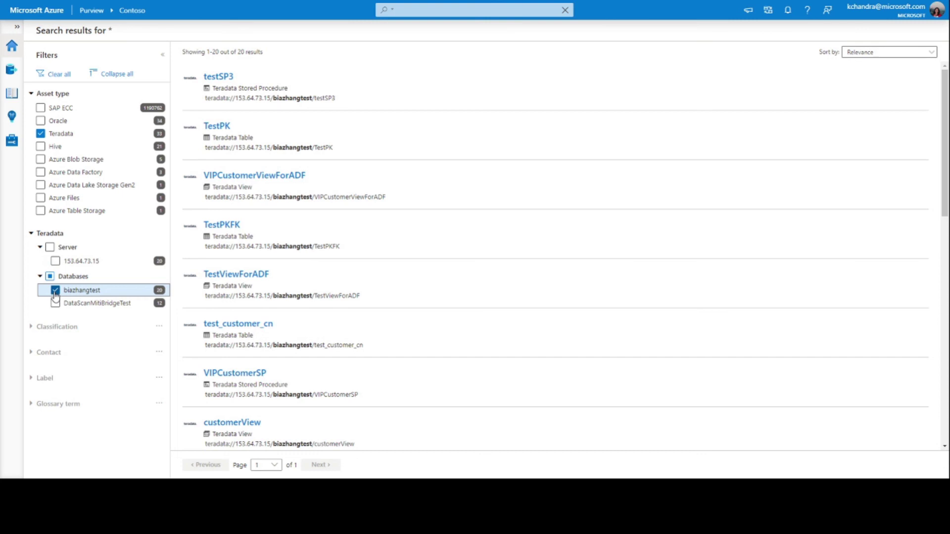
left_click(228, 226)
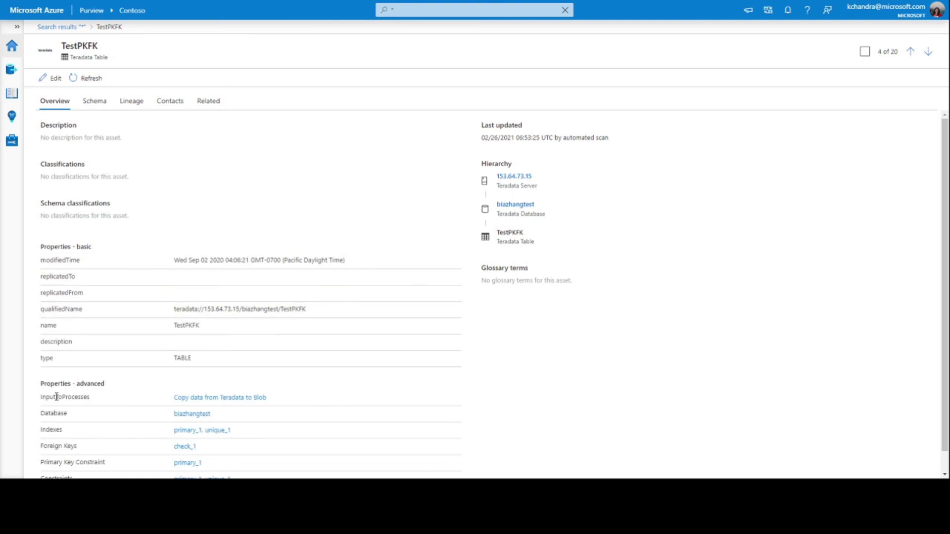
Review TestPKFK's schema columns and its lineage through a Data Factory copy into a Blob resource set.
left_click(91, 108)
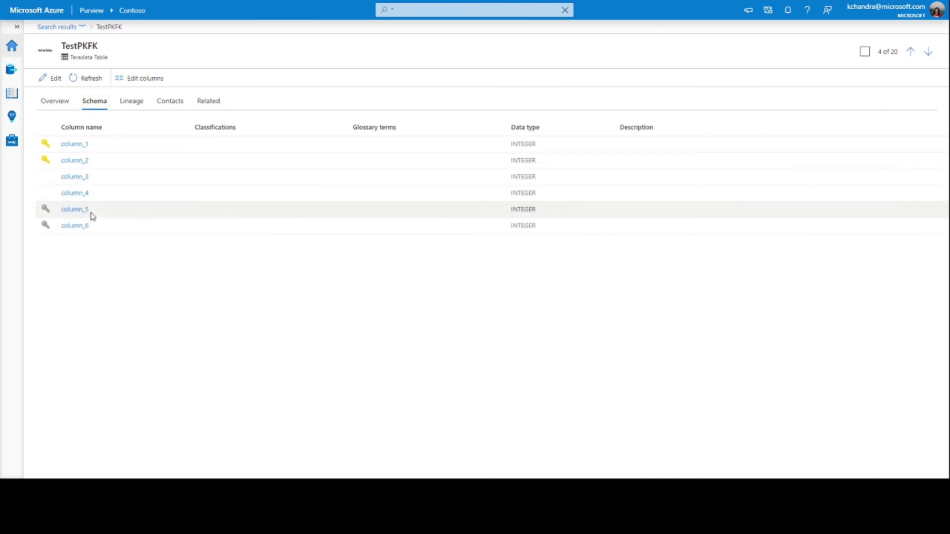
left_click(132, 107)
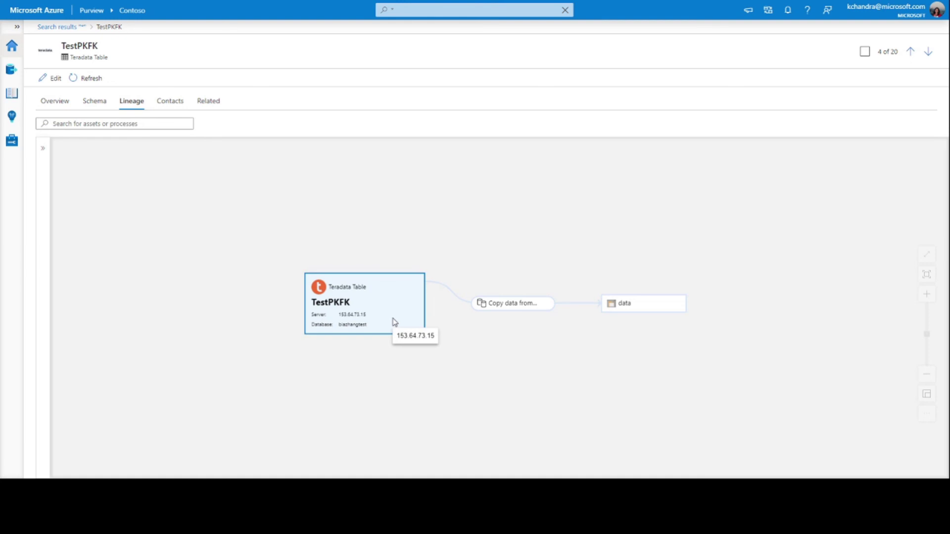
mouse_move(508, 307)
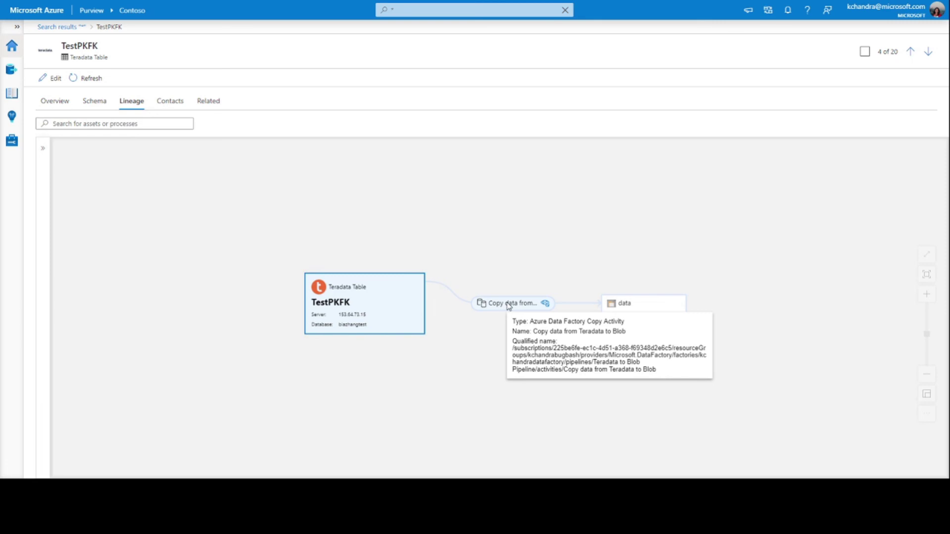
mouse_move(631, 306)
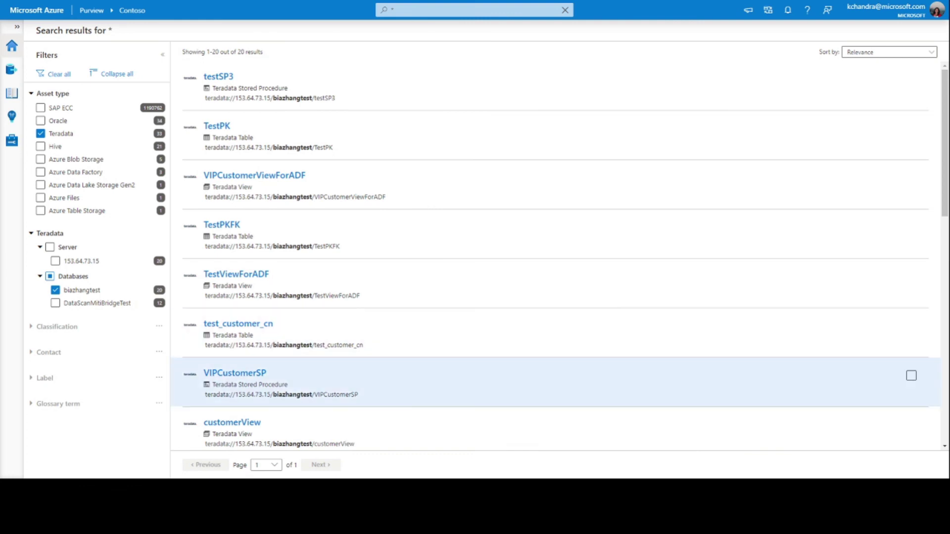
Trace VIPCustomerSP's lineage from test_account via test_account_vip to VIPCustomerViewForADF, then return to the Sources map.
left_click(255, 374)
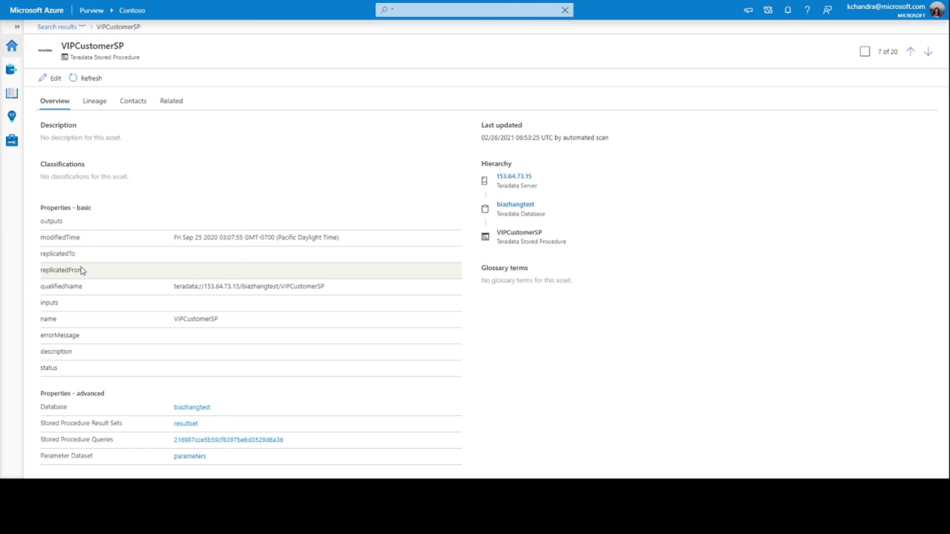
left_click(88, 107)
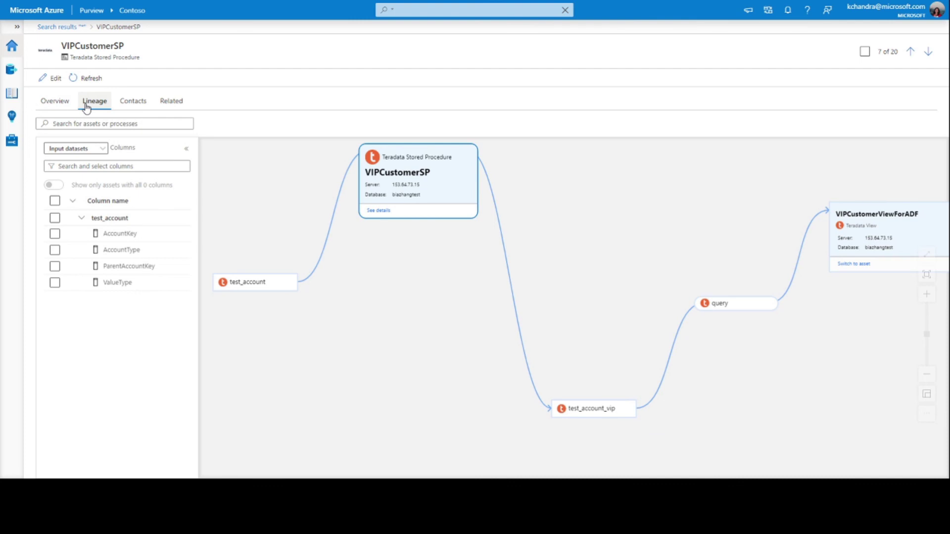
mouse_move(255, 290)
mouse_move(594, 412)
left_click(12, 71)
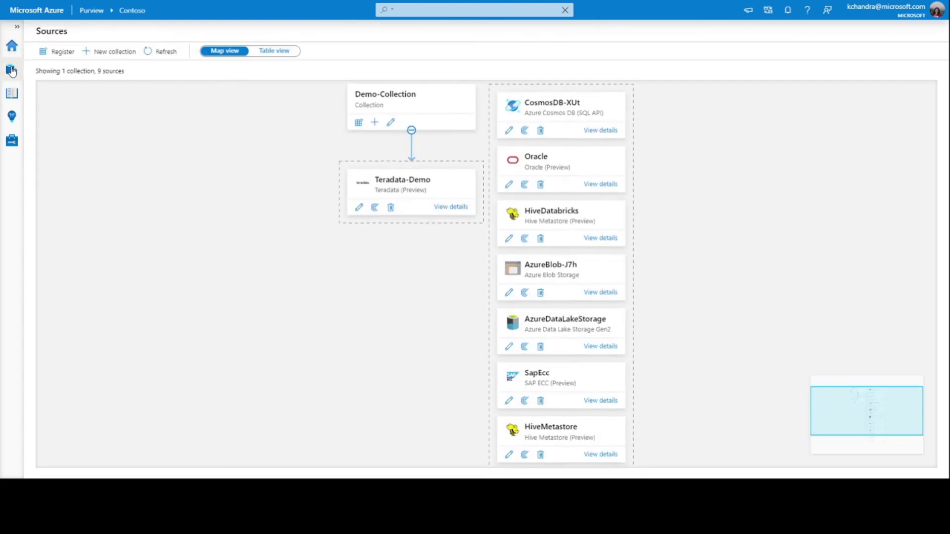